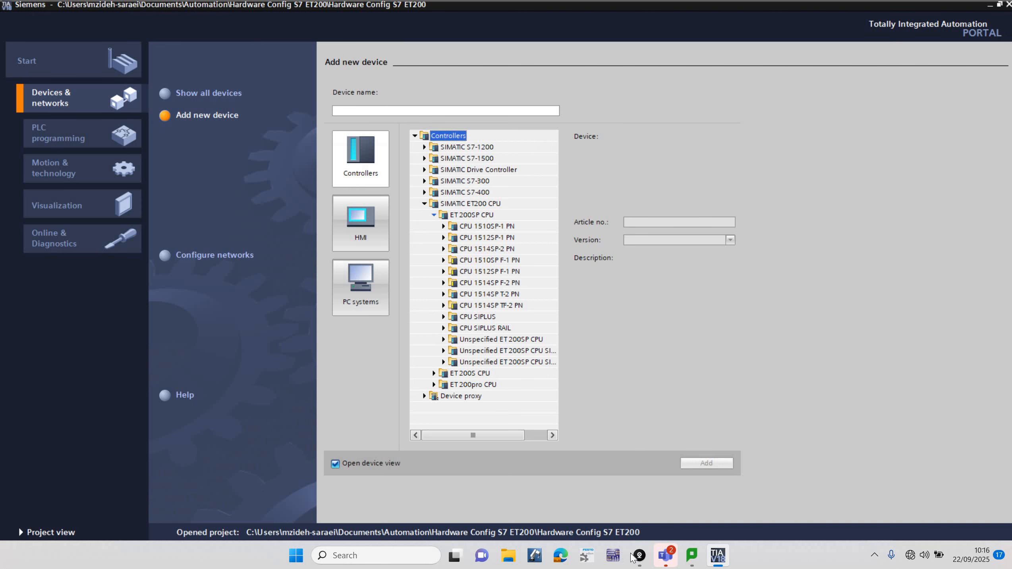
Step: Check the article numbers offered under CPU 1512SP F-1 PN in the ET 200SP controller list
click(639, 499)
click(443, 271)
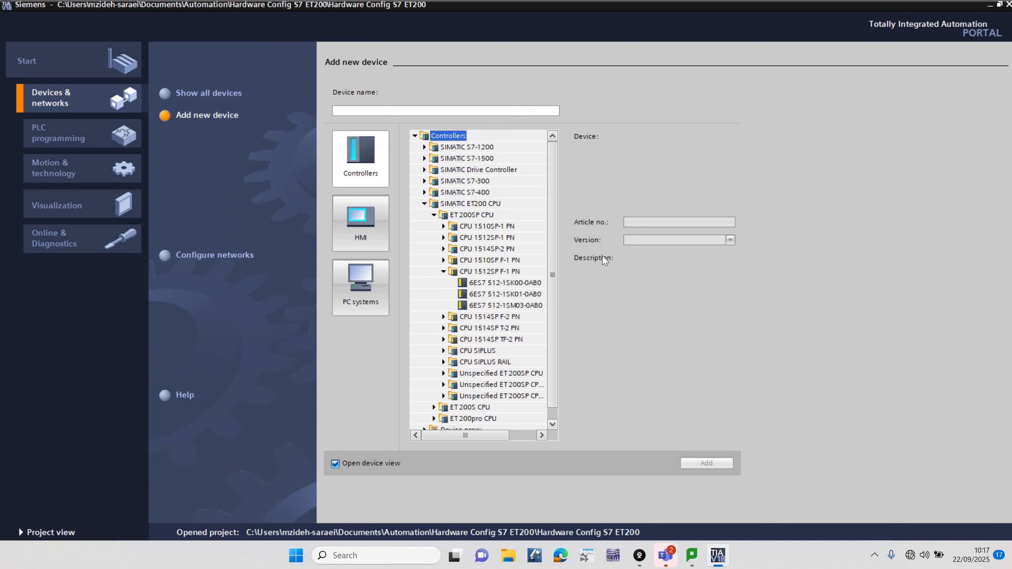
click(442, 272)
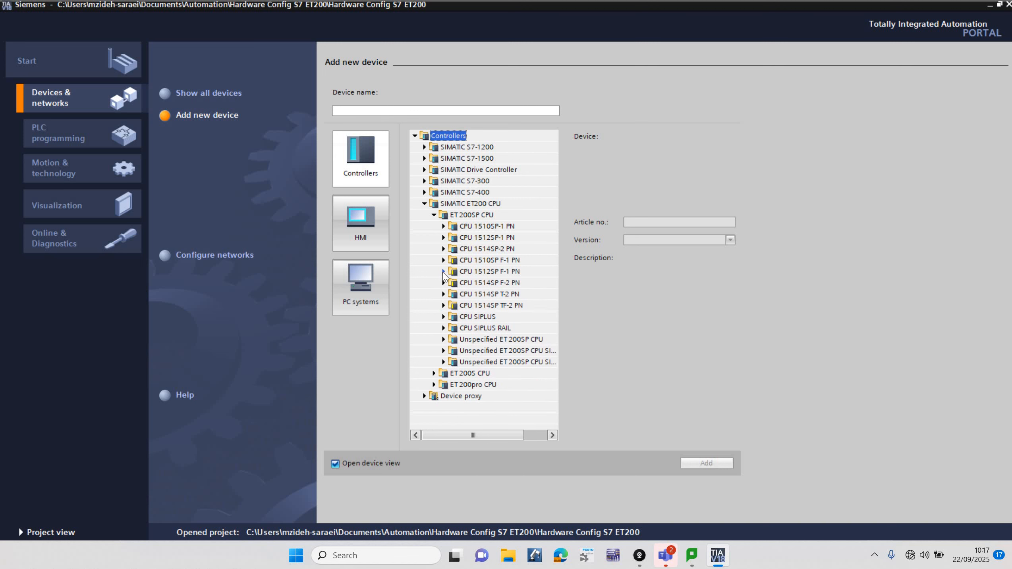
Step: Add the unspecified ET 200SP CPU 6ES7 5XX-XYXXX-XXXX to the project as a new device
click(443, 340)
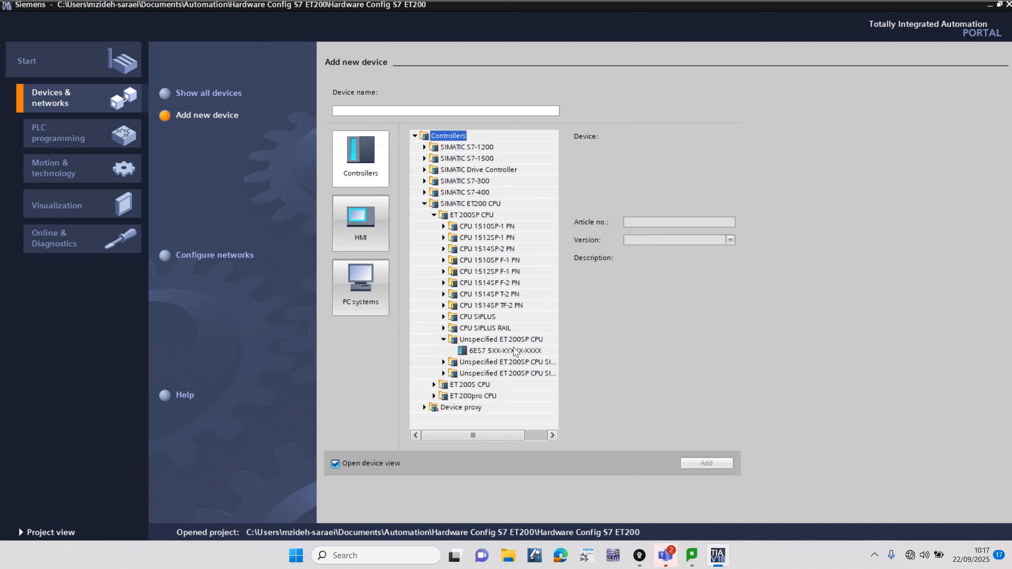
click(501, 351)
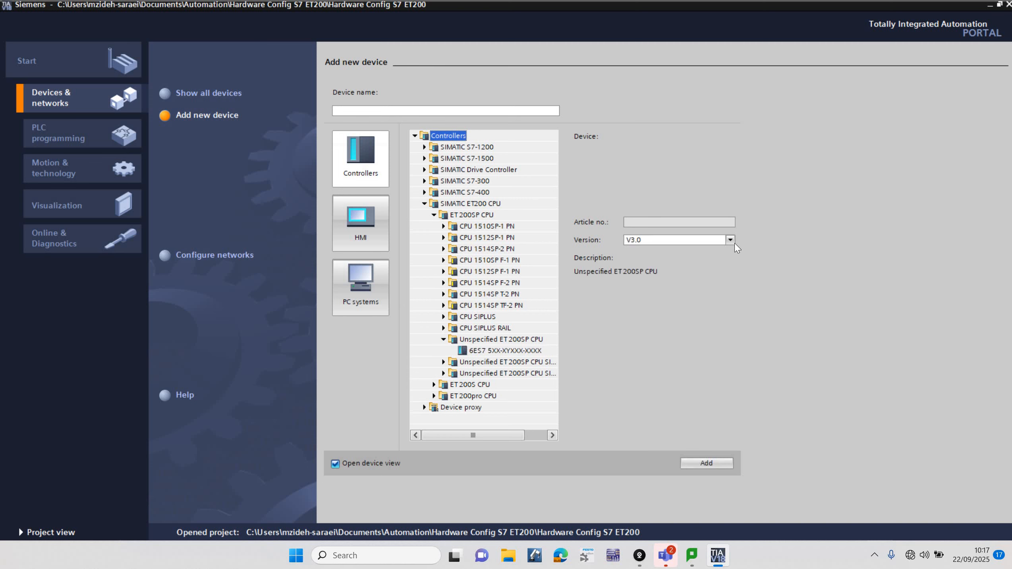
click(730, 240)
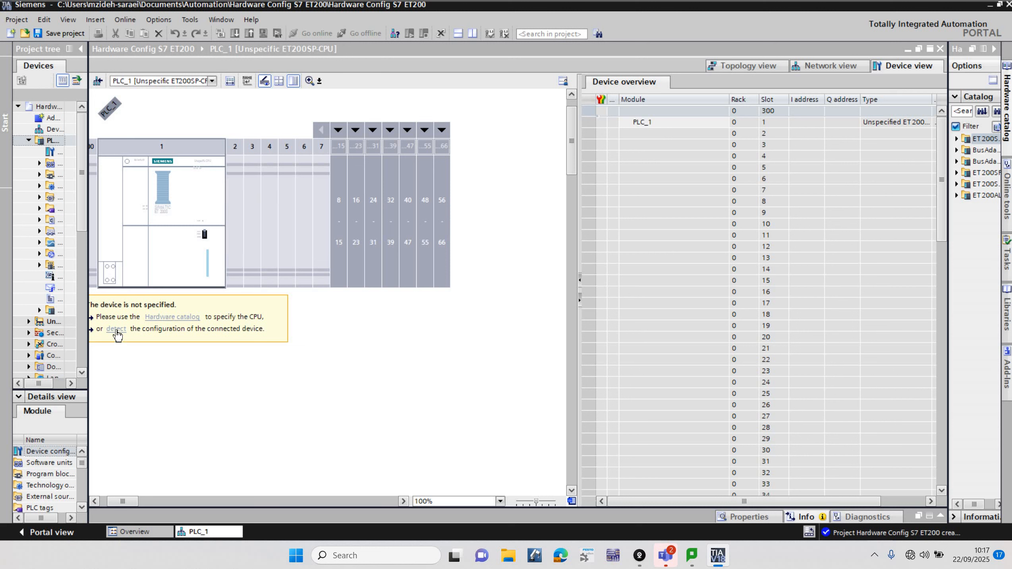
Step: Open hardware detection for PLC_1 and search for compatible nodes over PN/IE on the Realtek Gaming 2.5GbE Family Controller
click(116, 330)
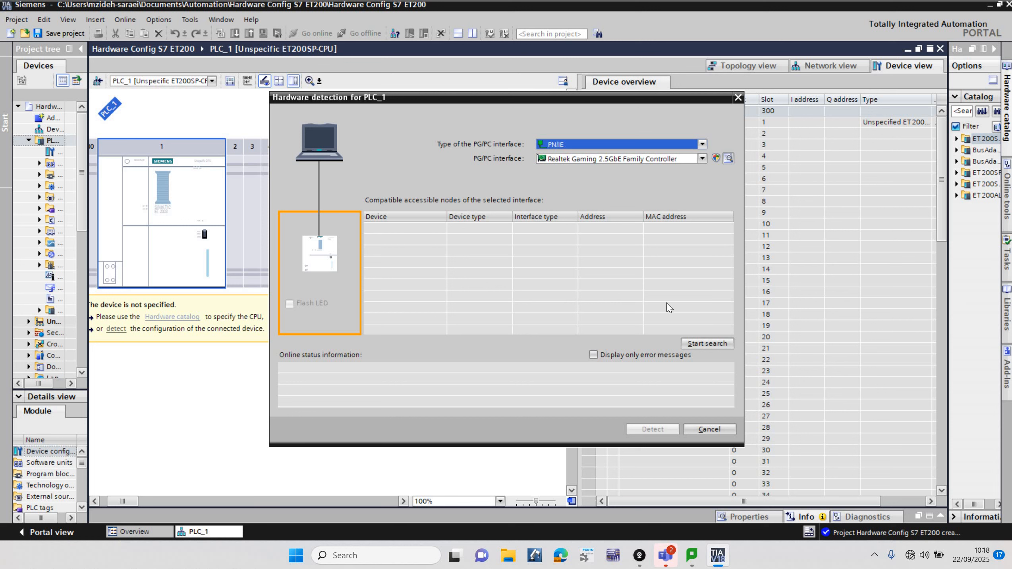
click(706, 344)
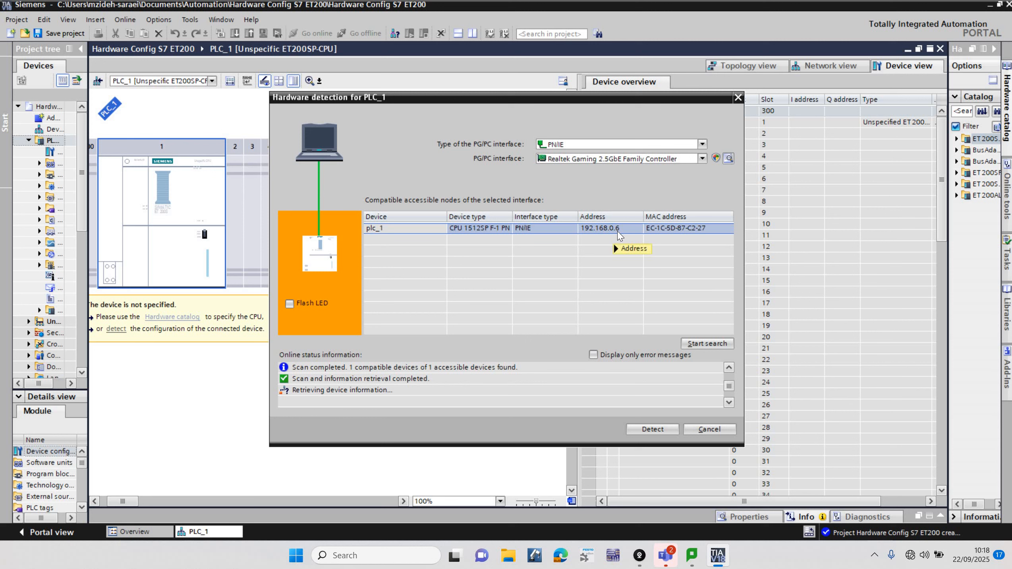
mouse_move(617, 235)
Step: Flash the LEDs of the found plc_1 and check them in the DroidCam Client camera view
click(289, 305)
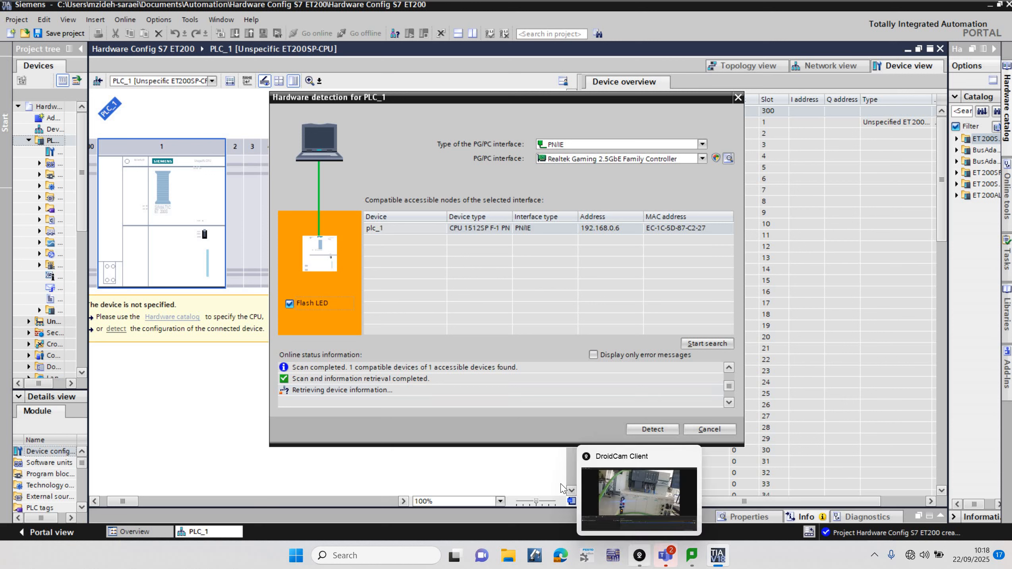
click(639, 557)
click(640, 556)
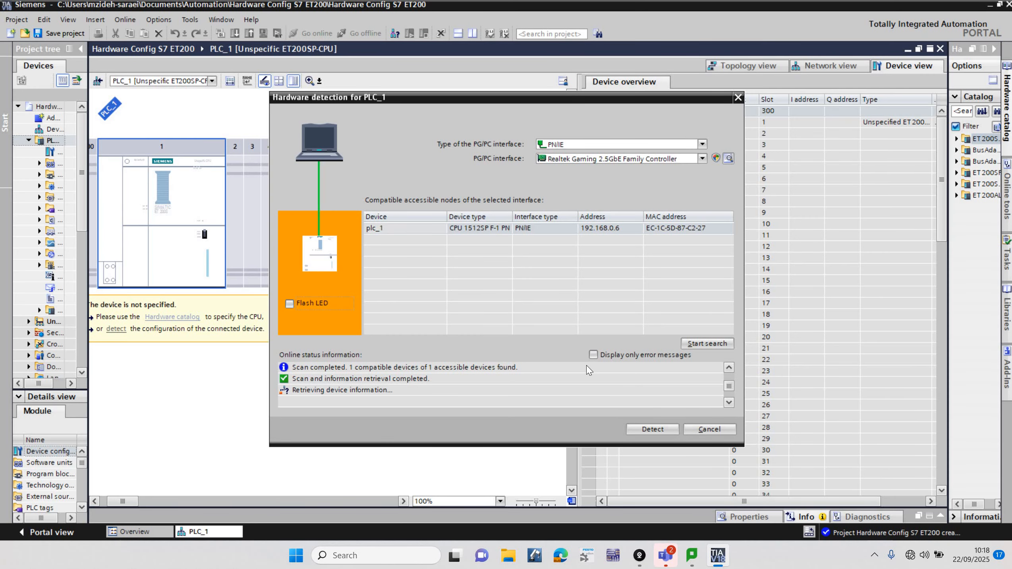
Step: Repeat the search for compatible nodes and compare the physical PLC rack in the DroidCam Client, returning to TIA Portal
click(706, 343)
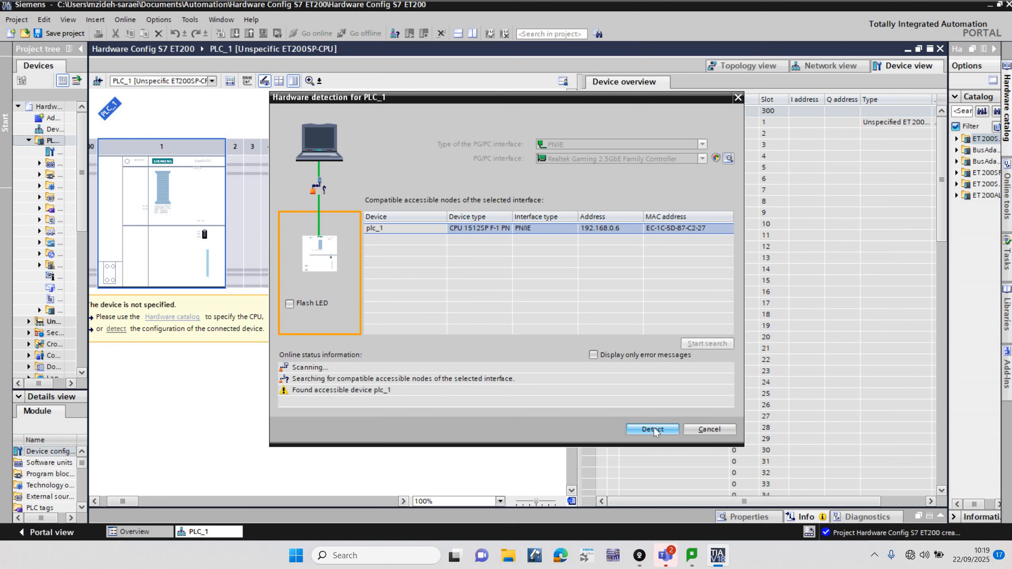
click(654, 431)
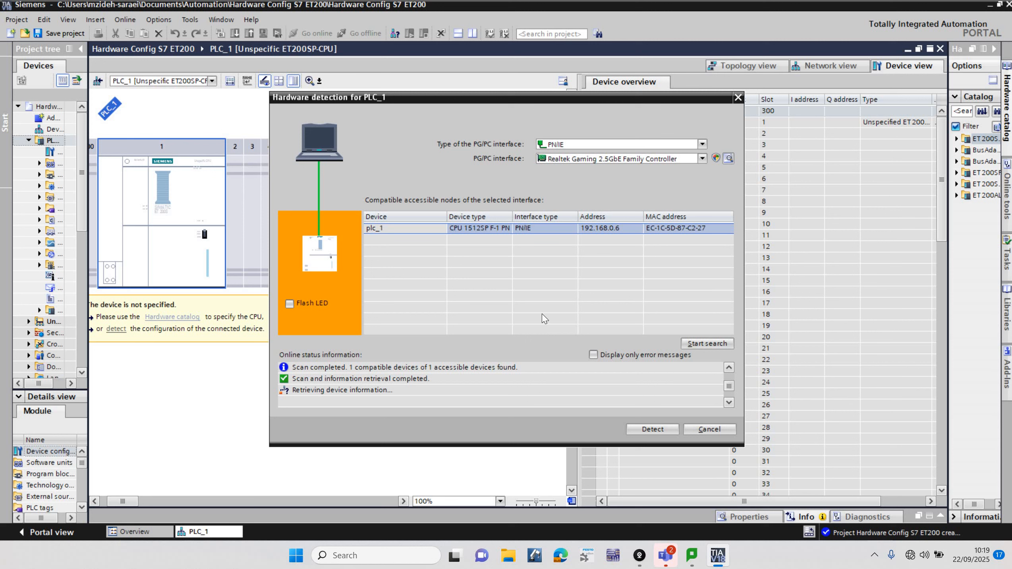
click(639, 558)
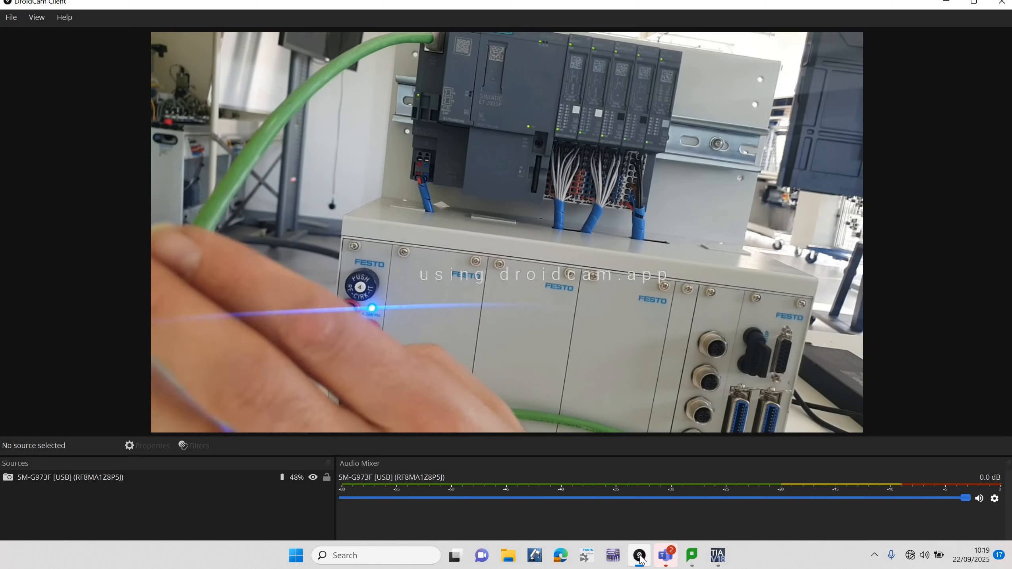
click(719, 558)
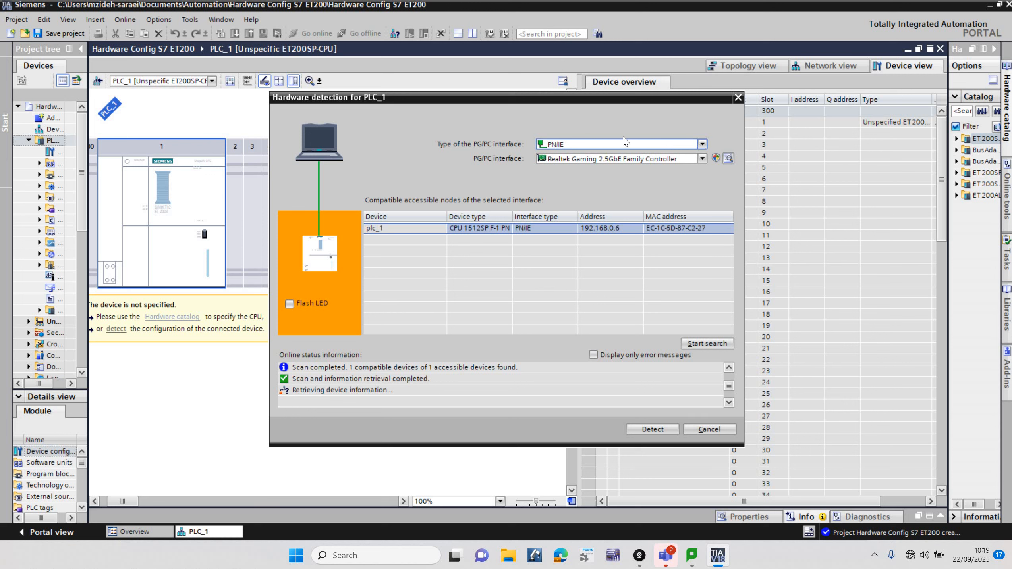
Step: Detect the hardware configuration of plc_1, accepting its self-signed certificate, and uncover the detected rack behind the security settings
click(653, 430)
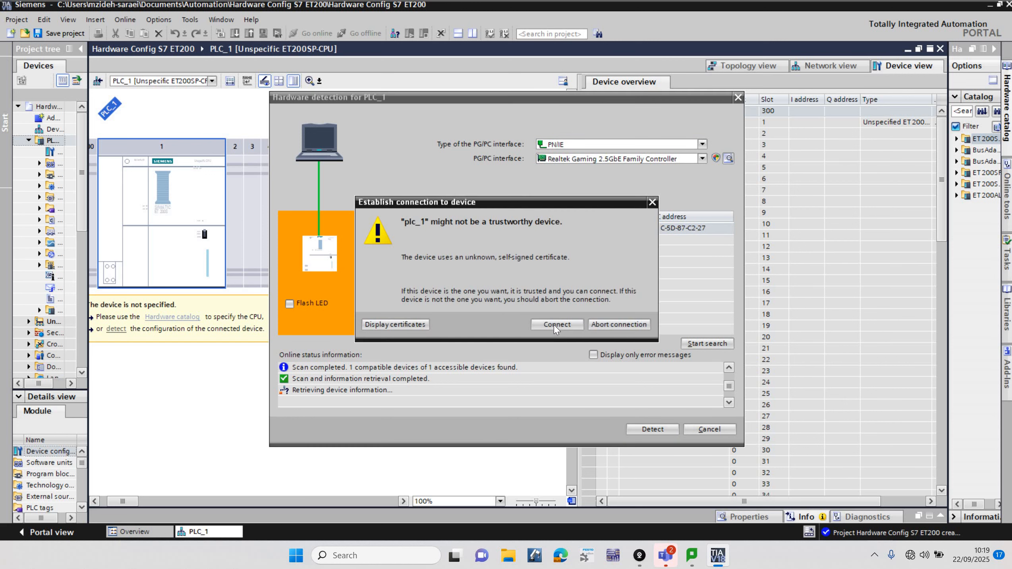
click(557, 327)
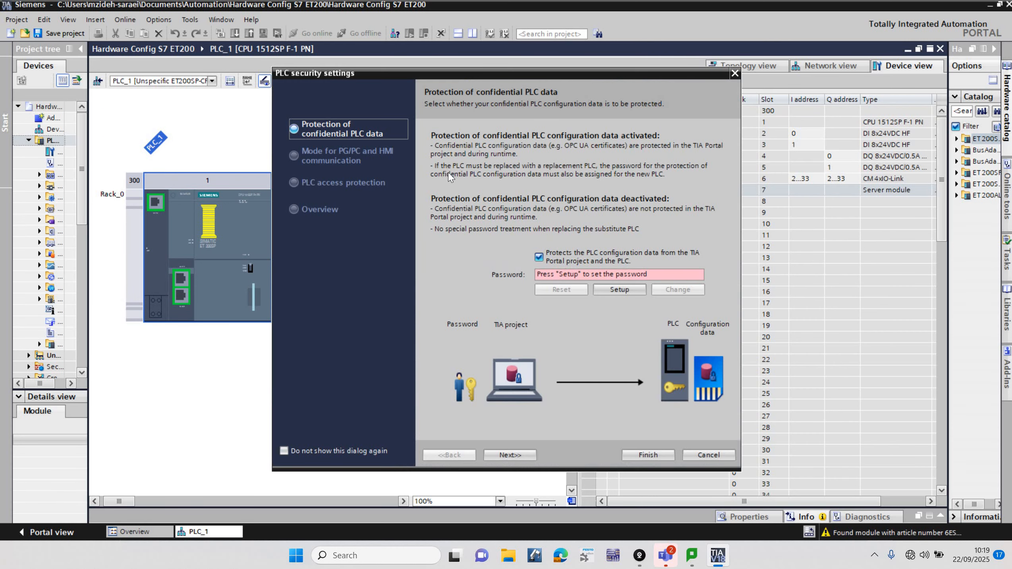
drag(490, 71, 713, 64)
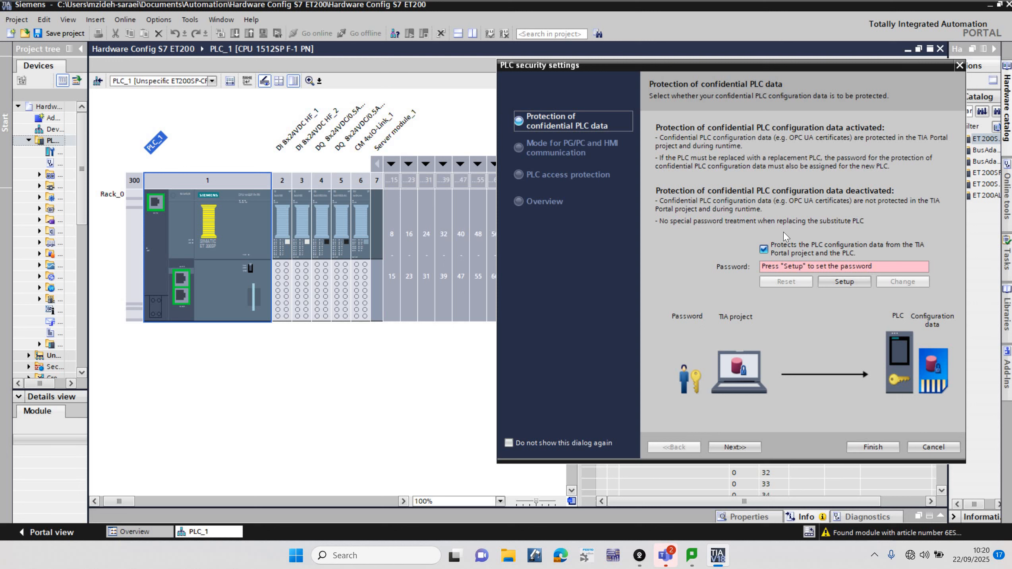
Step: Turn off protection of the confidential PLC configuration data and finish the PLC security settings
click(763, 249)
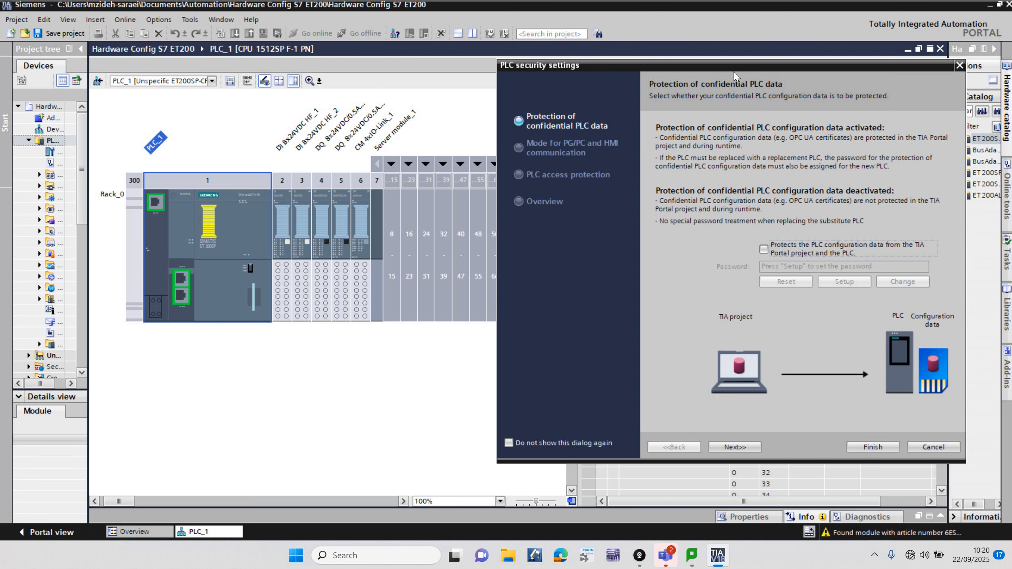
drag(582, 49, 561, 55)
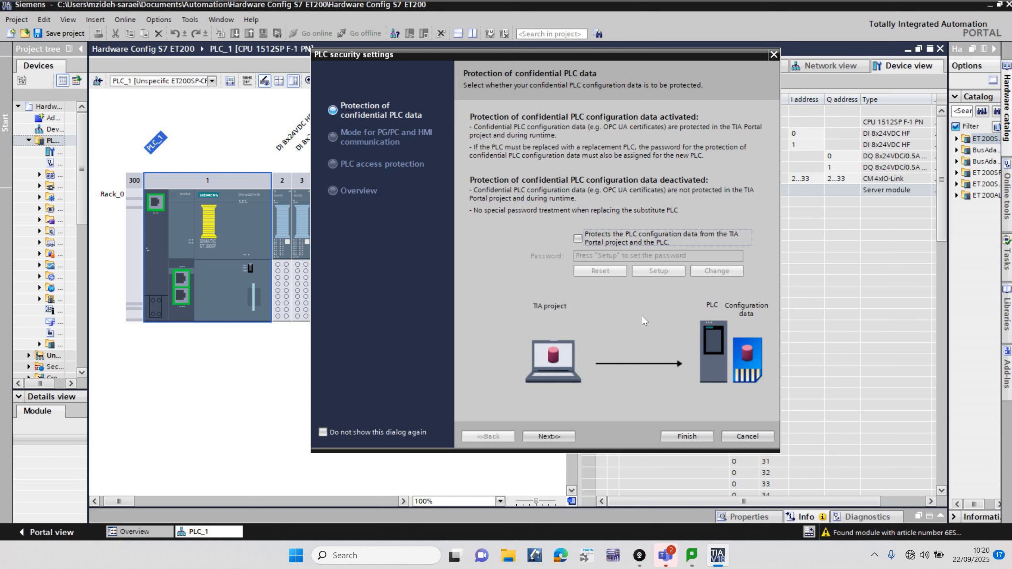
click(687, 436)
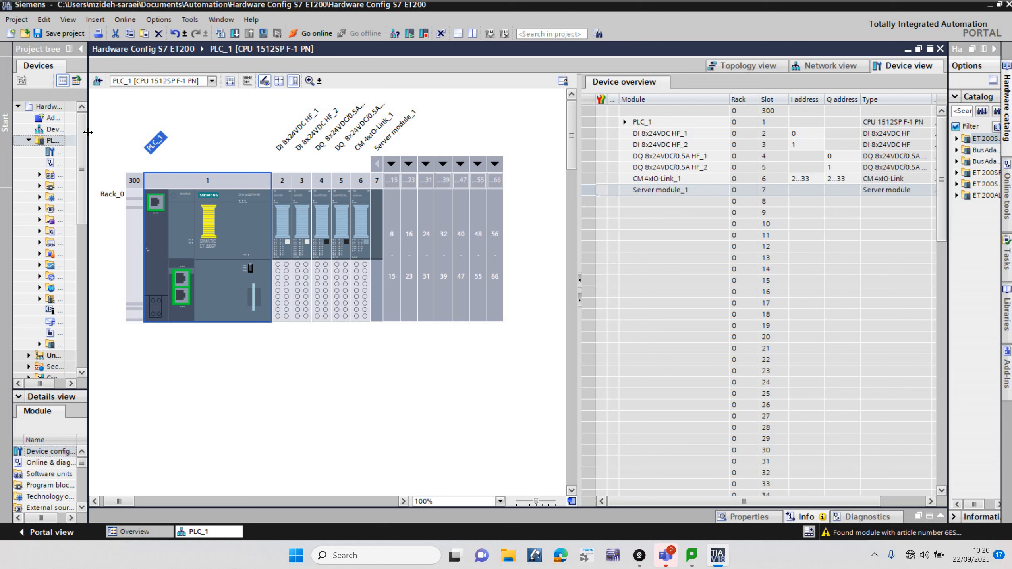
Step: Try to download PLC_1 to the CPU found at 192.168.0.6 over the PN/IE interface
drag(161, 131, 162, 133)
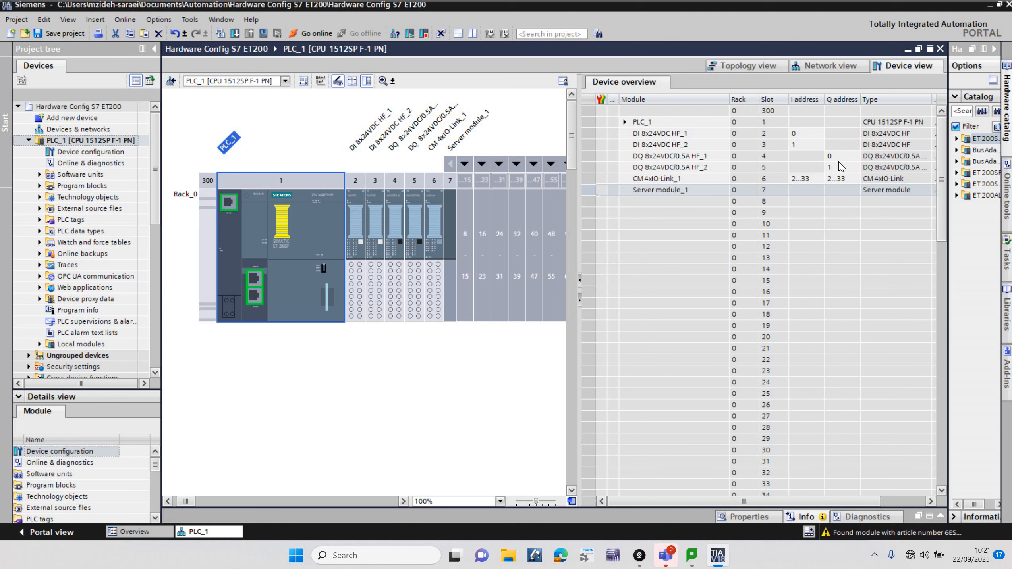
click(95, 141)
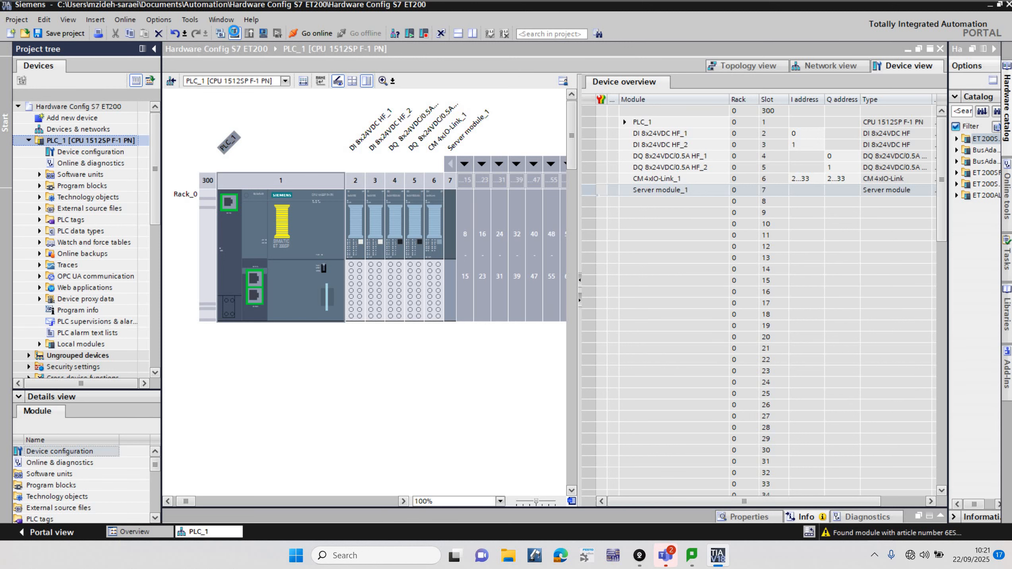
click(234, 33)
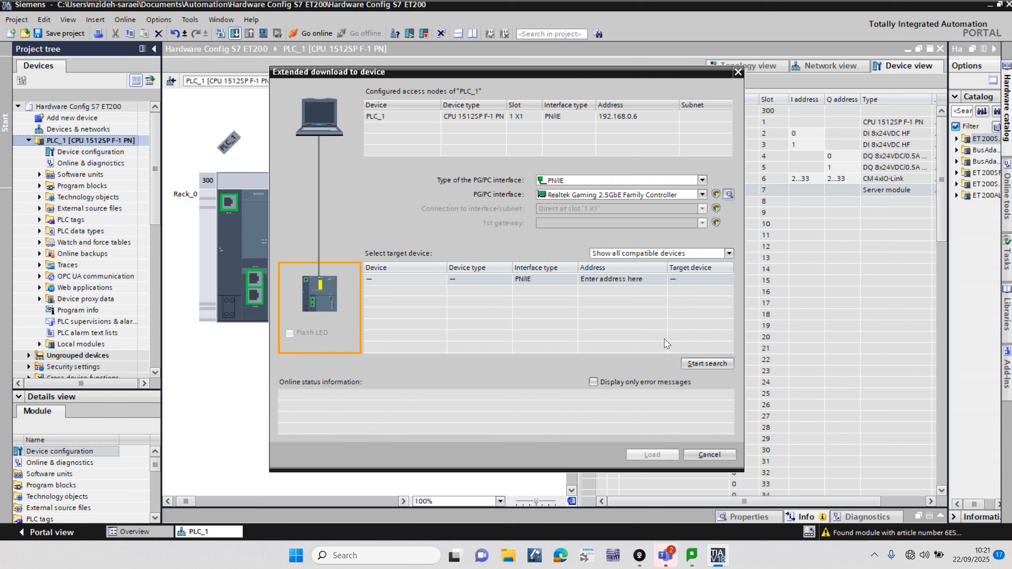
click(708, 364)
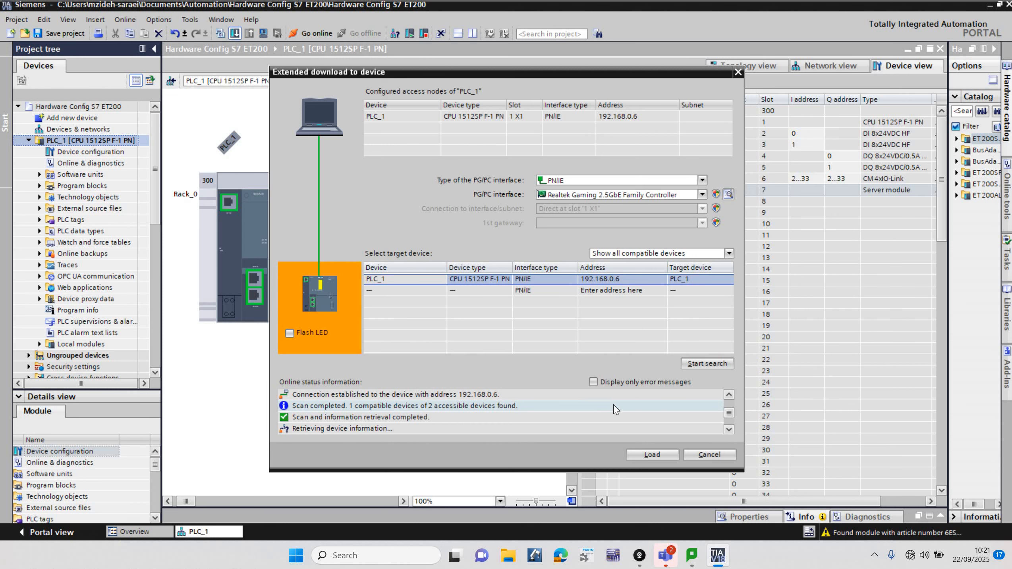
click(650, 454)
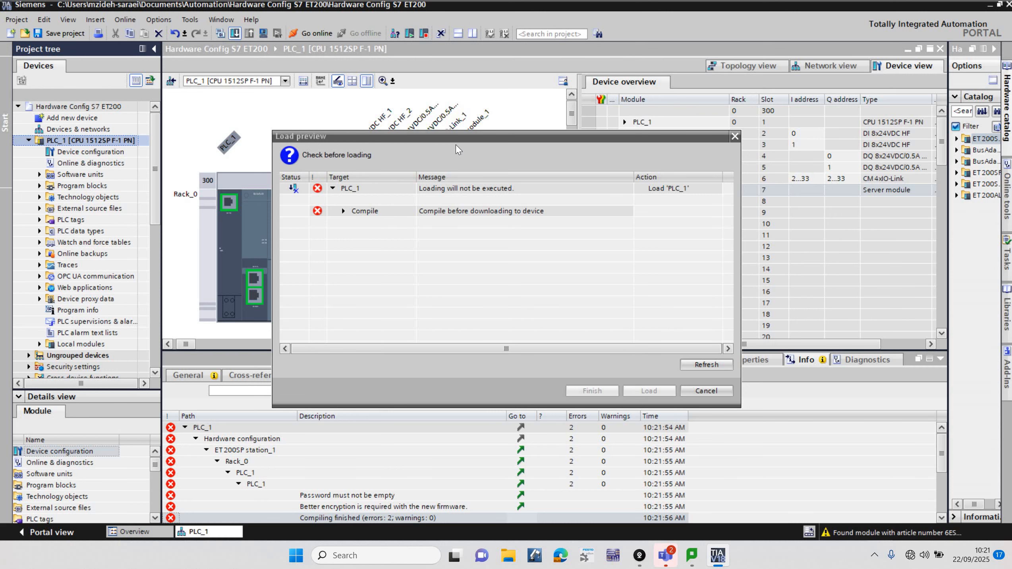
Step: Examine the compile details in the load preview and cancel the download
click(343, 211)
drag(461, 136, 493, 40)
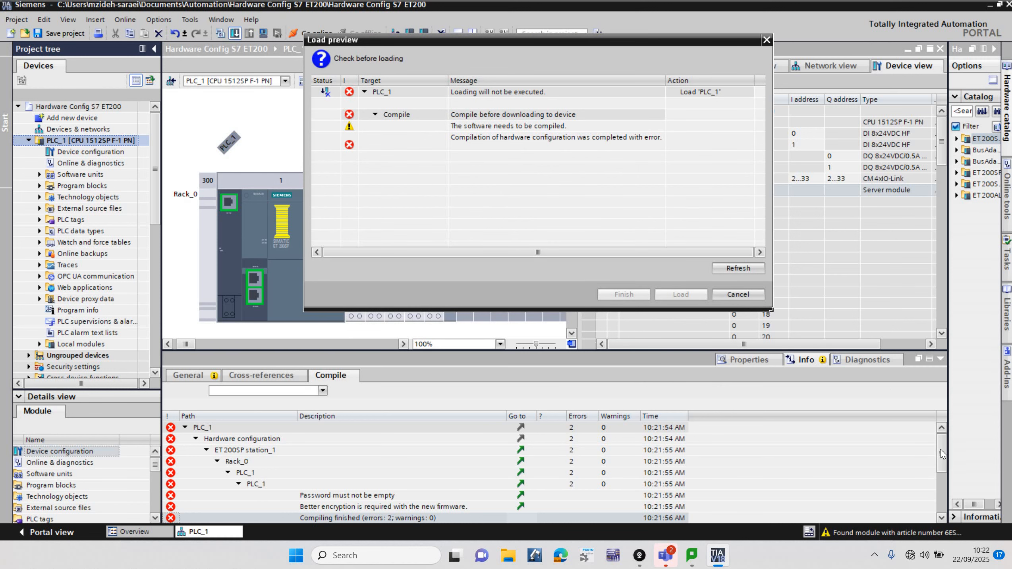
click(737, 294)
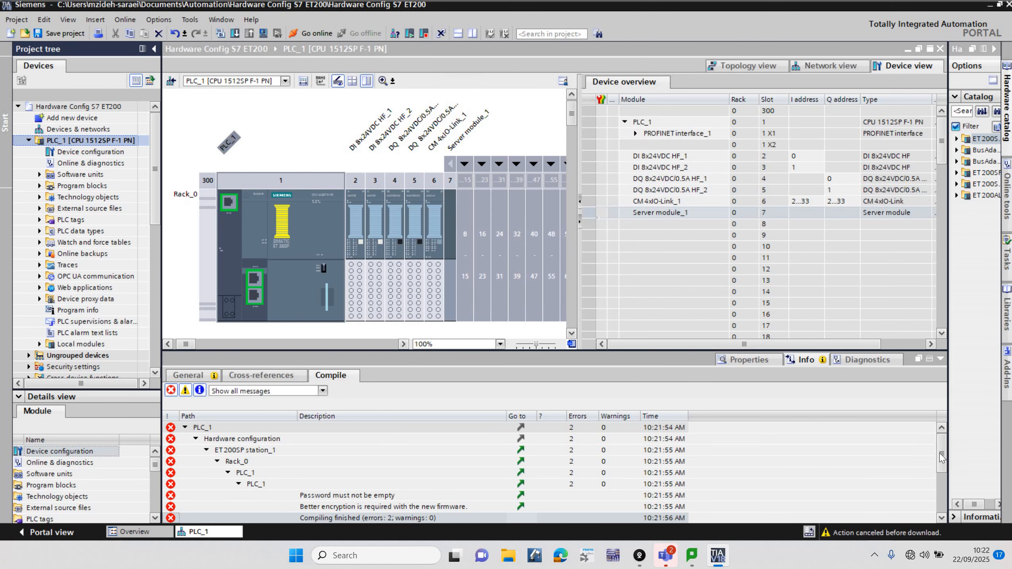
Step: Go from the password encryption error to its PLC_1 setting and choose access level Full access incl. fail-safe (no protection)
mouse_move(941, 450)
mouse_down()
mouse_move(940, 466)
mouse_move(940, 455)
mouse_up()
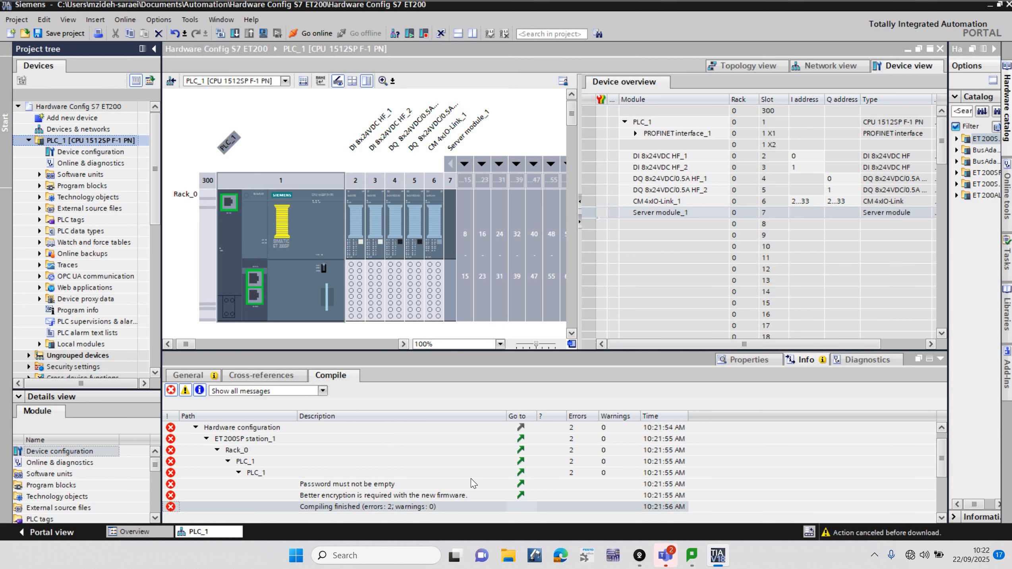
click(520, 496)
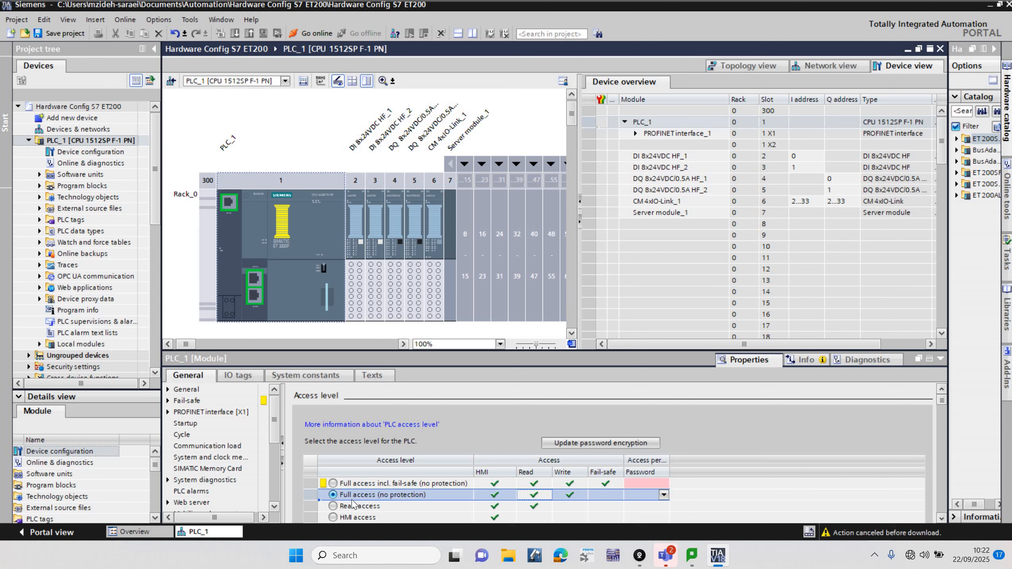
click(333, 483)
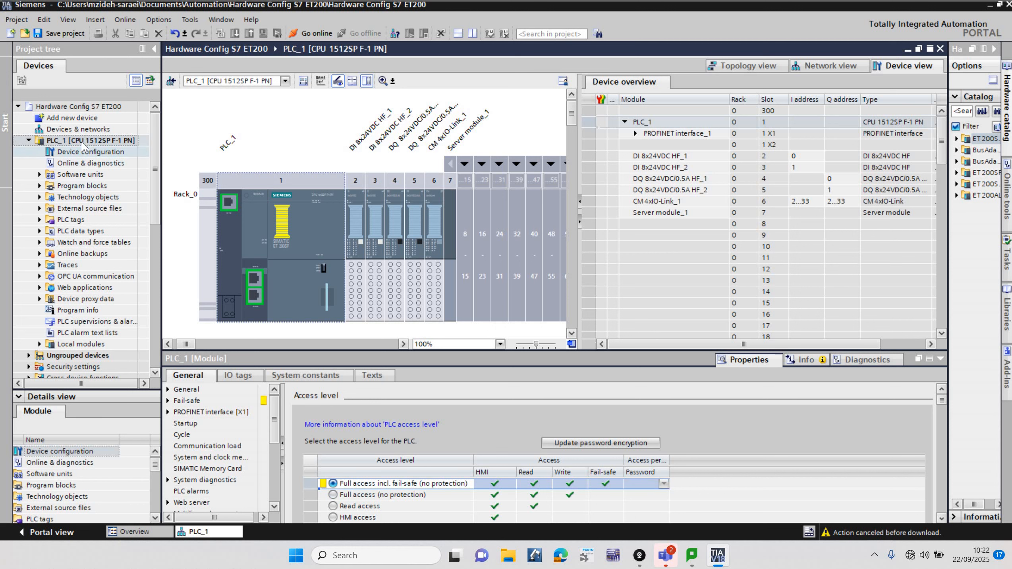
Step: Download PLC_1 to the device again, continuing without synchronization and loading with all modules stopped
click(236, 32)
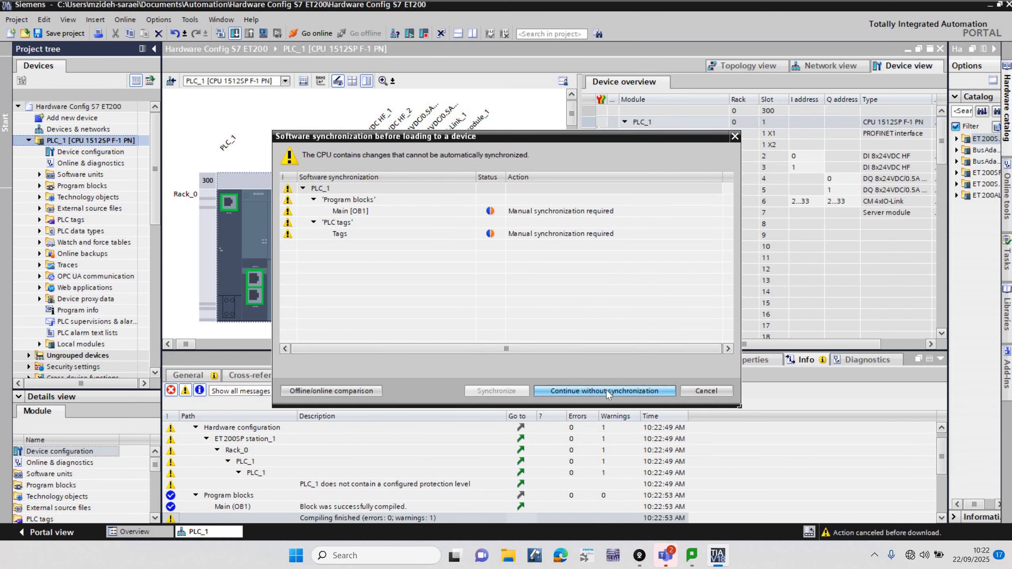
click(607, 390)
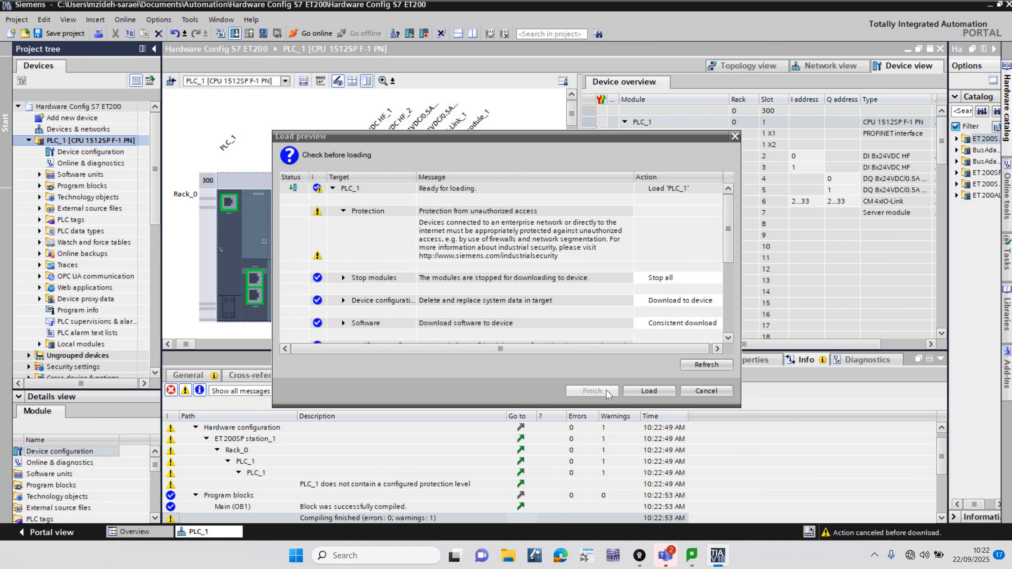
click(655, 391)
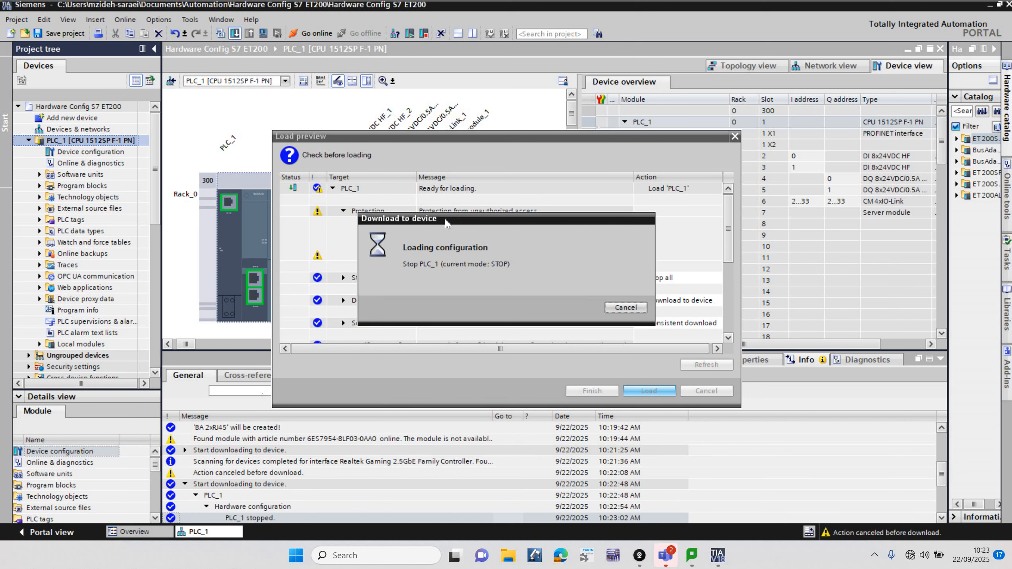
drag(445, 223, 565, 172)
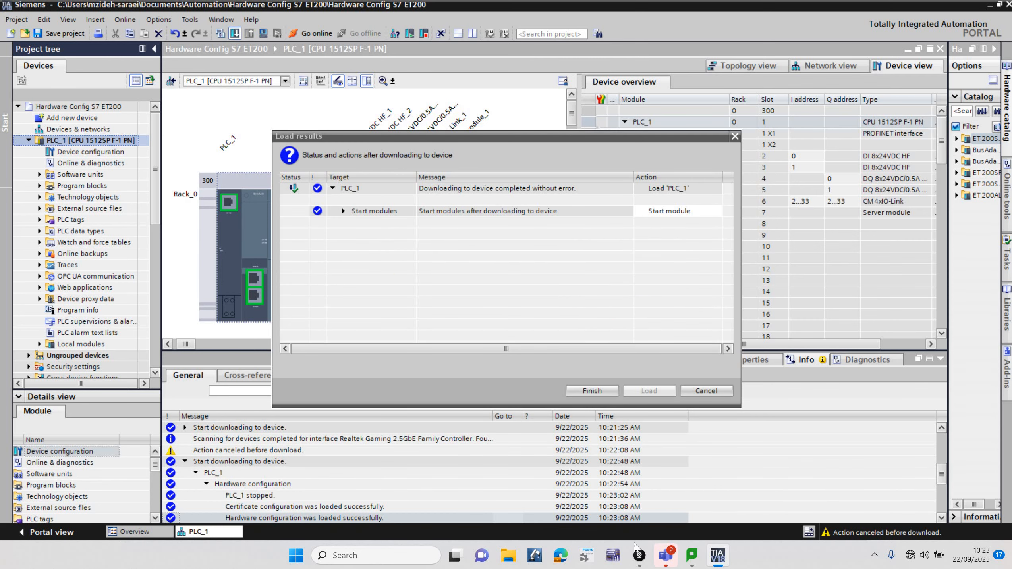
Step: Check the state of the physical PLC in the DroidCam Client and return to the load results in TIA Portal
mouse_move(639, 559)
click(603, 527)
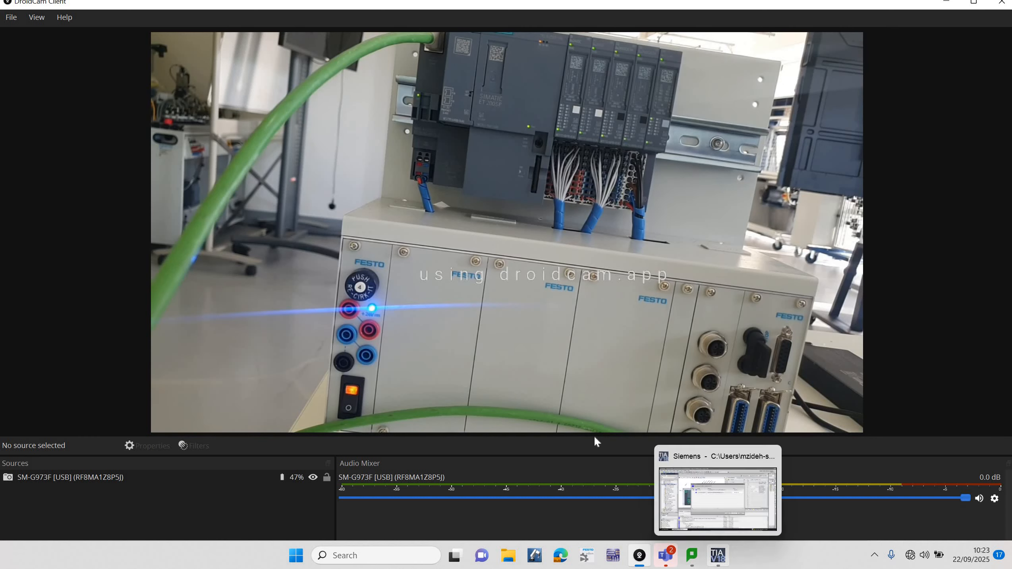
click(717, 555)
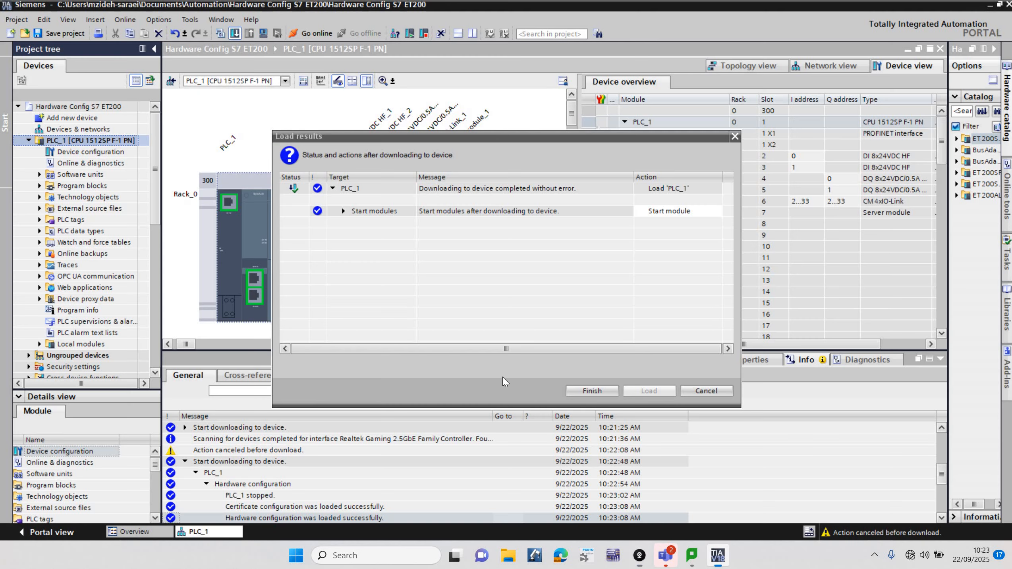
Step: Finish the download with the Start module action and view the running PLC in the DroidCam Client
click(592, 390)
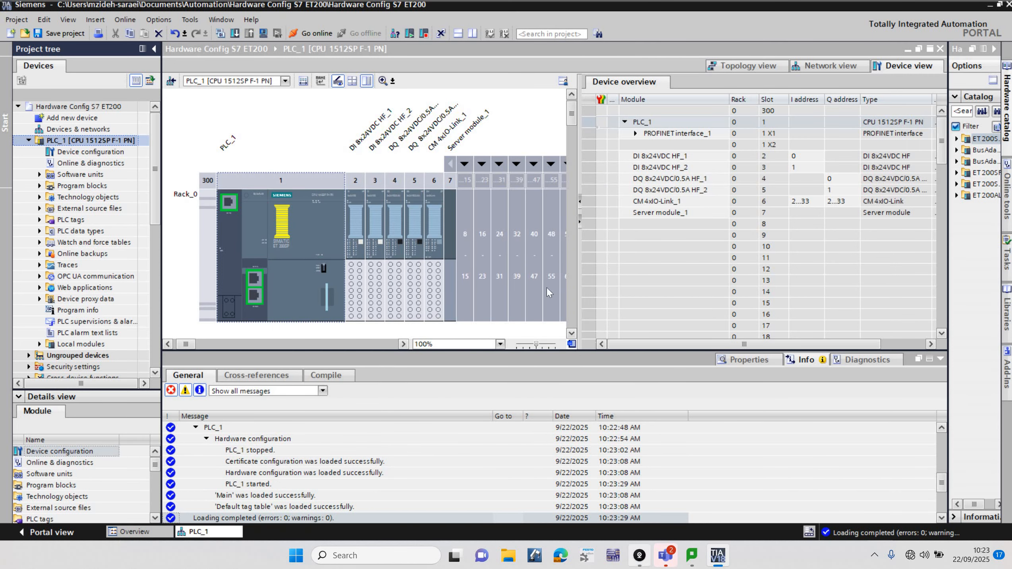
click(639, 556)
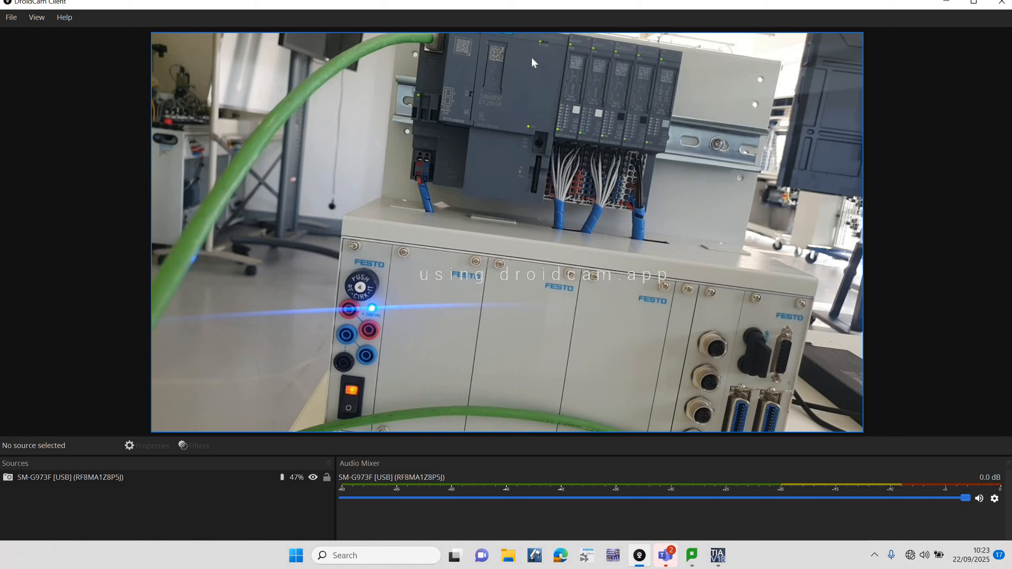